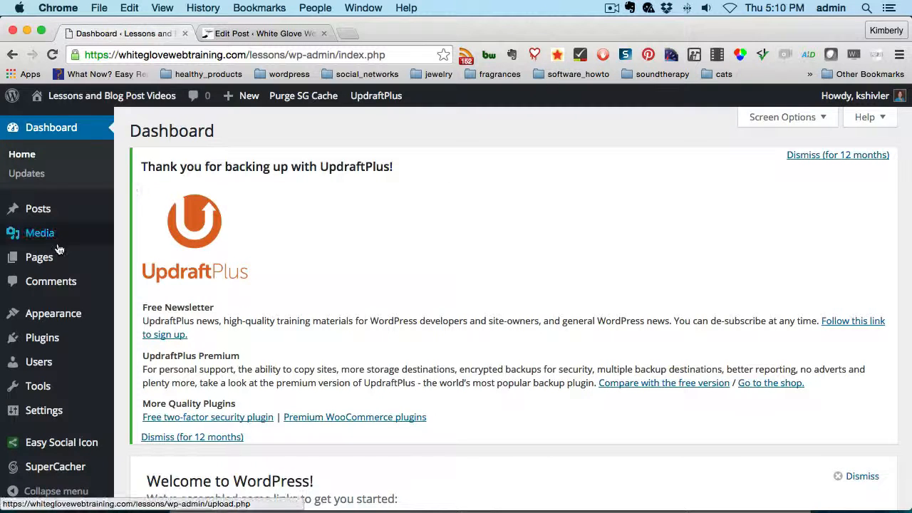
Start a new post from the site's list of all posts
{"action": "mouse_move", "coordinate": [41, 218]}
{"action": "left_click", "coordinate": [142, 211]}
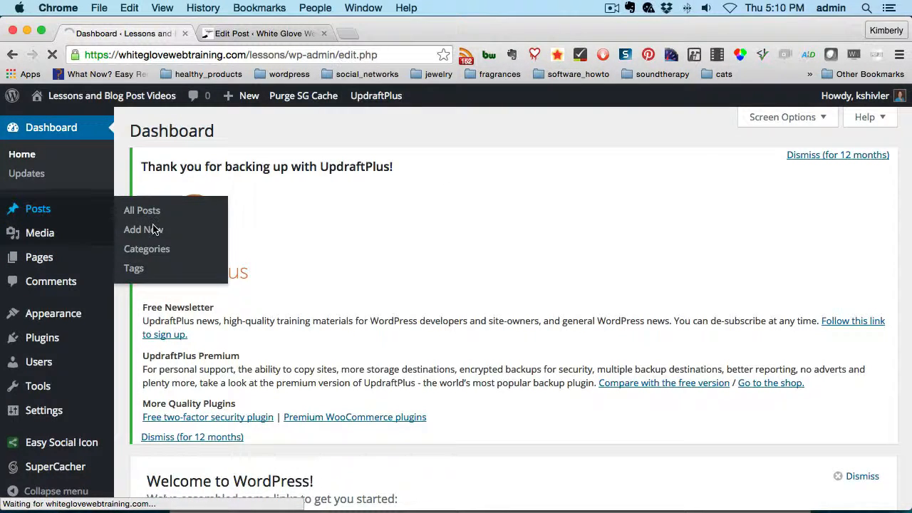
{"action": "left_click", "coordinate": [204, 131]}
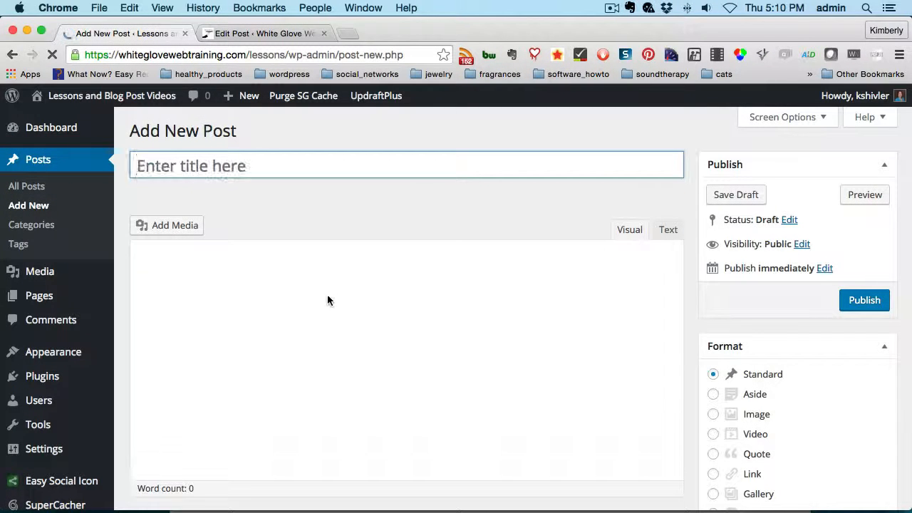
Write "Inline links want to reference something" as the first line of the post body
{"action": "left_click", "coordinate": [238, 320]}
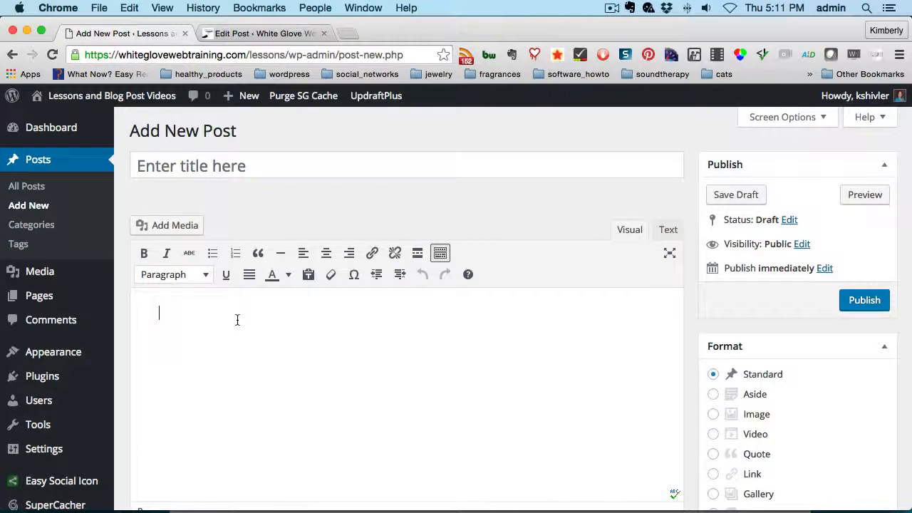
{"action": "type", "text": "Inline li"}
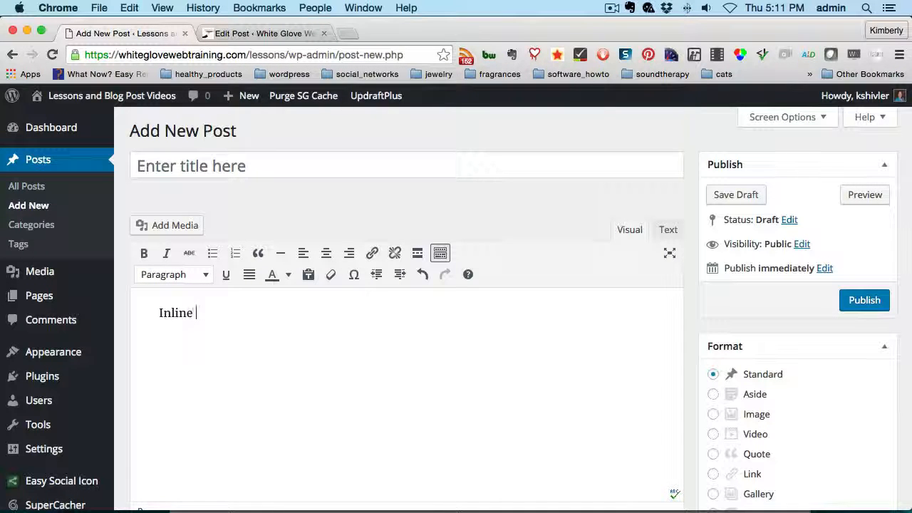
{"action": "type", "text": "nks"}
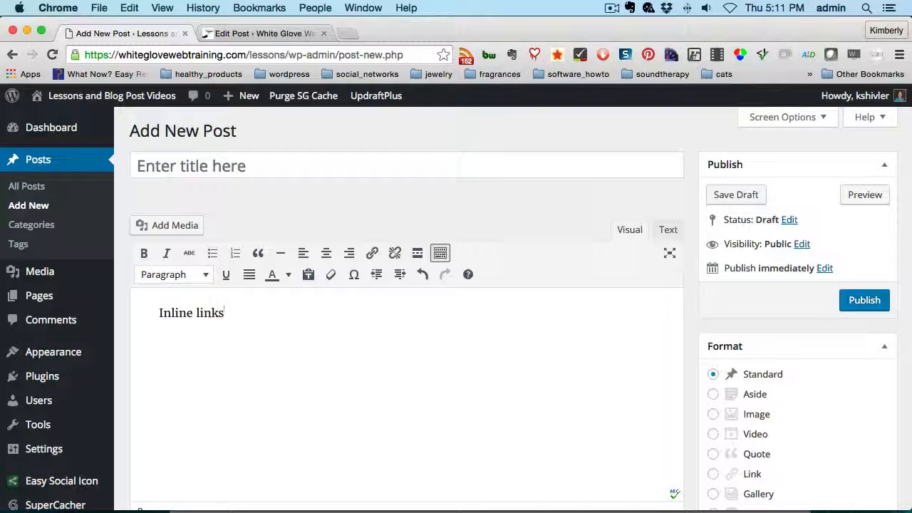
{"action": "type", "text": " want to"}
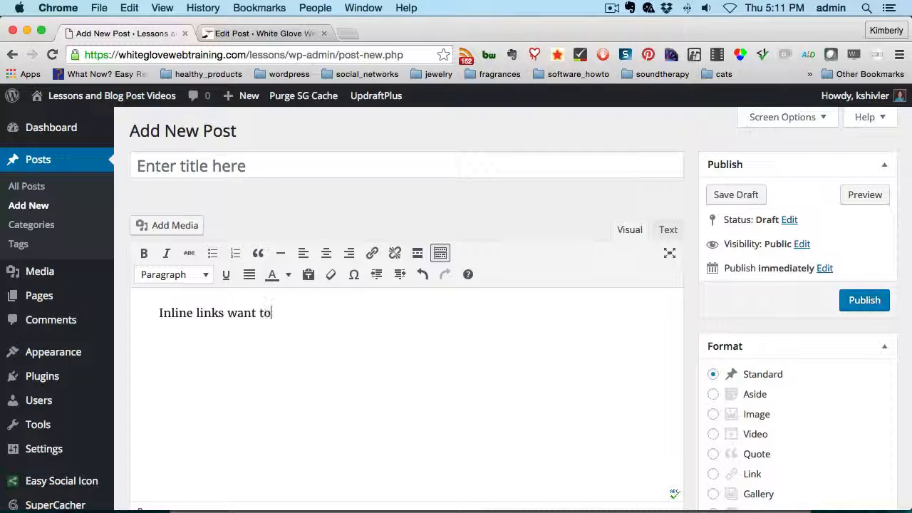
{"action": "type", "text": " reference something"}
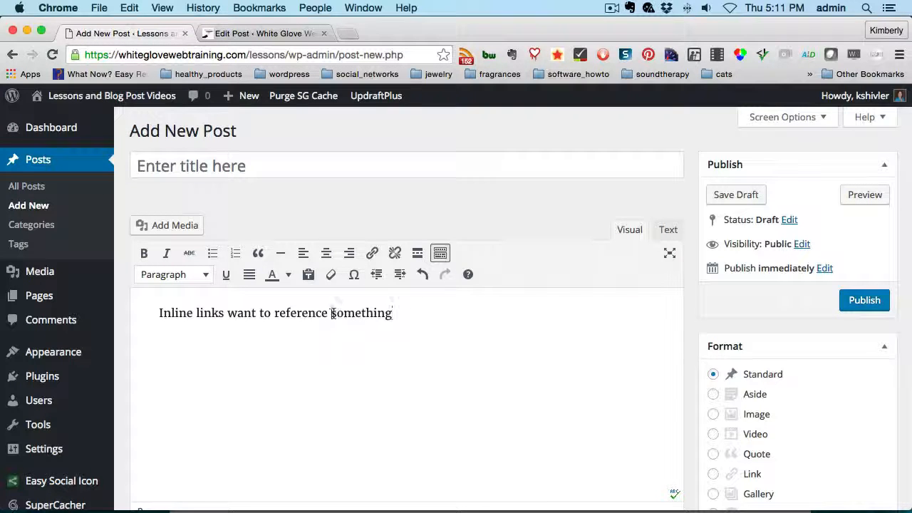
Start an inline link on the word "something" in the post body
{"action": "left_click_drag", "start_coordinate": [330, 313], "coordinate": [393, 313]}
{"action": "left_click", "coordinate": [371, 254]}
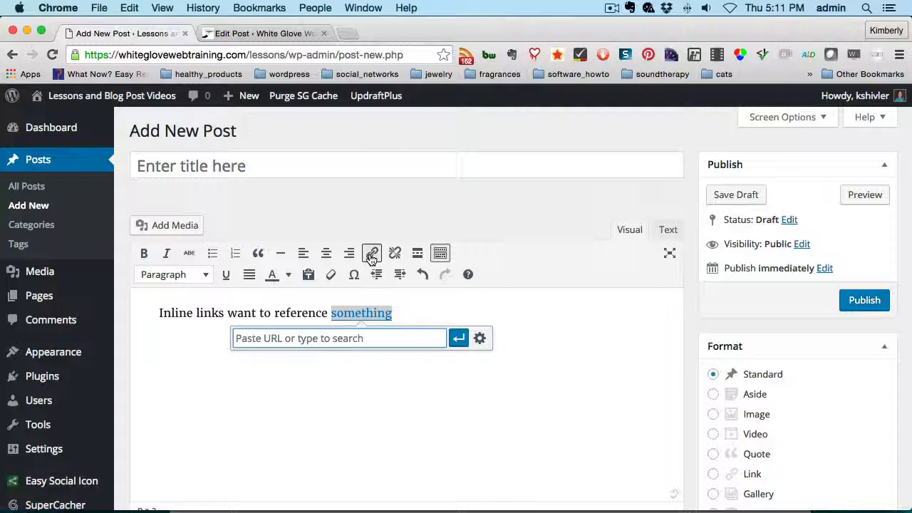
In the White Glove Web Training post, search "troubleshooting" and link "Troubleshooting WordPress Updates" to the article wordpress-updates-tools-and-services-to-help-maintain-your-site
{"action": "left_click", "coordinate": [276, 34]}
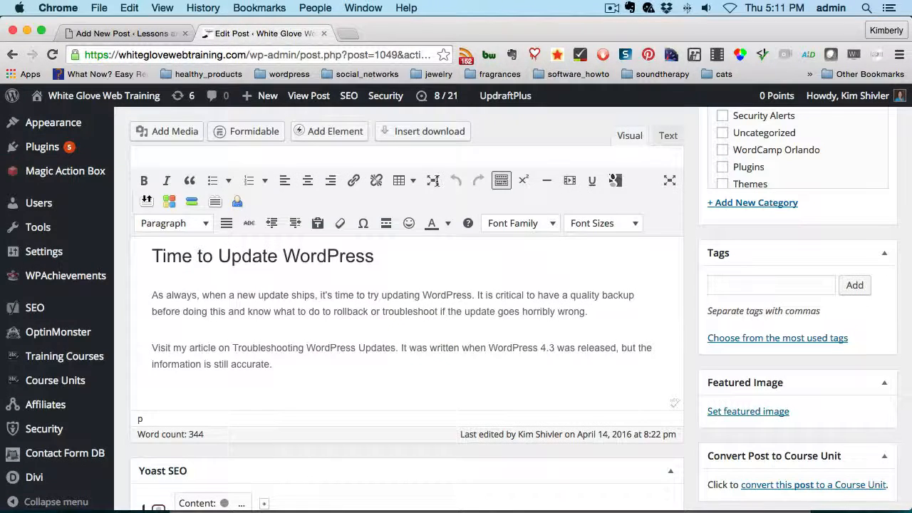
{"action": "scroll", "coordinate": [476, 340], "scroll_direction": "down", "scroll_amount": 1}
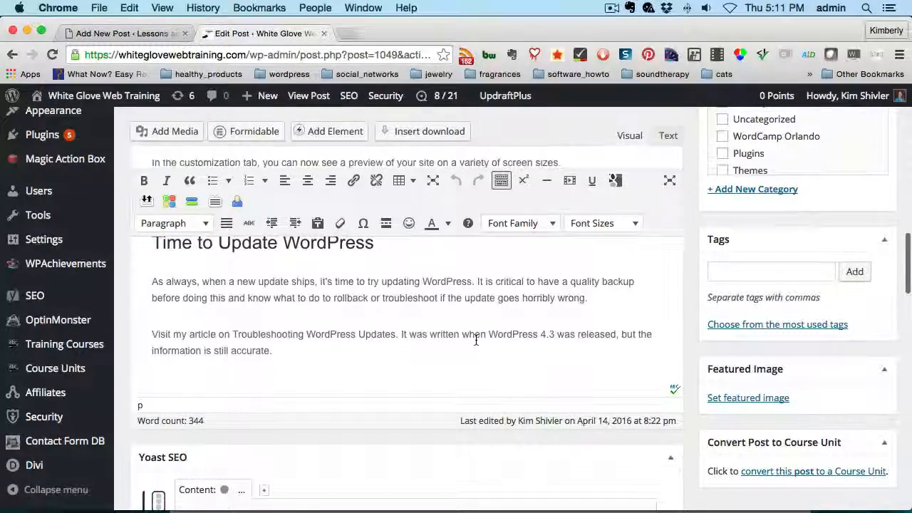
{"action": "scroll", "coordinate": [476, 340], "scroll_direction": "up", "scroll_amount": 1}
{"action": "scroll", "coordinate": [411, 327], "scroll_direction": "up", "scroll_amount": 10}
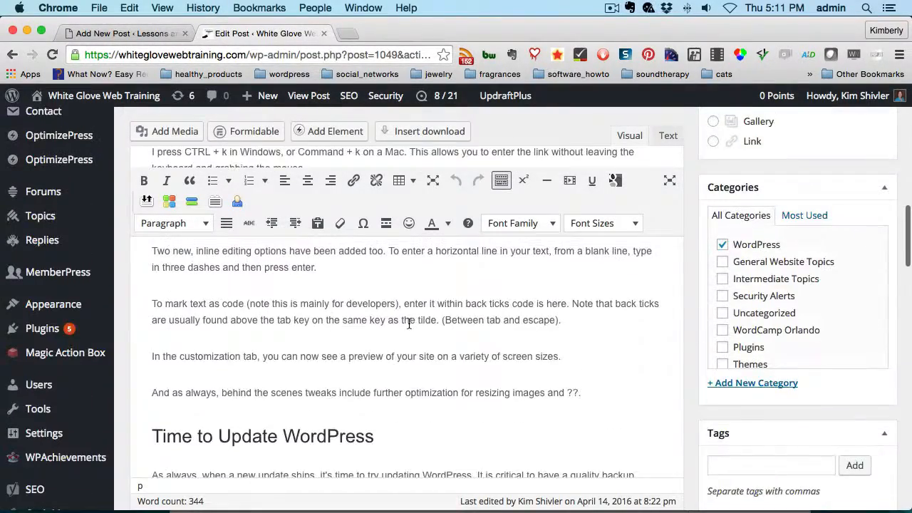
{"action": "scroll", "coordinate": [411, 329], "scroll_direction": "down", "scroll_amount": 10}
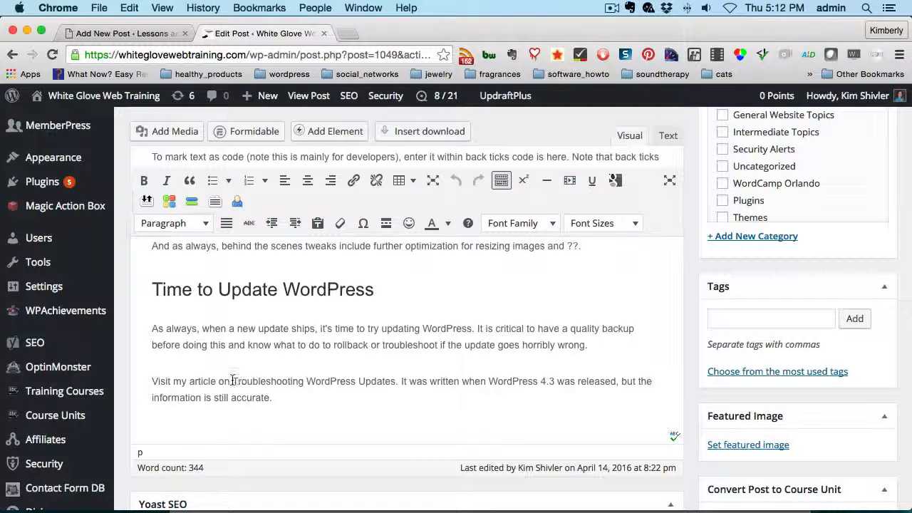
{"action": "left_click_drag", "start_coordinate": [232, 381], "coordinate": [395, 381]}
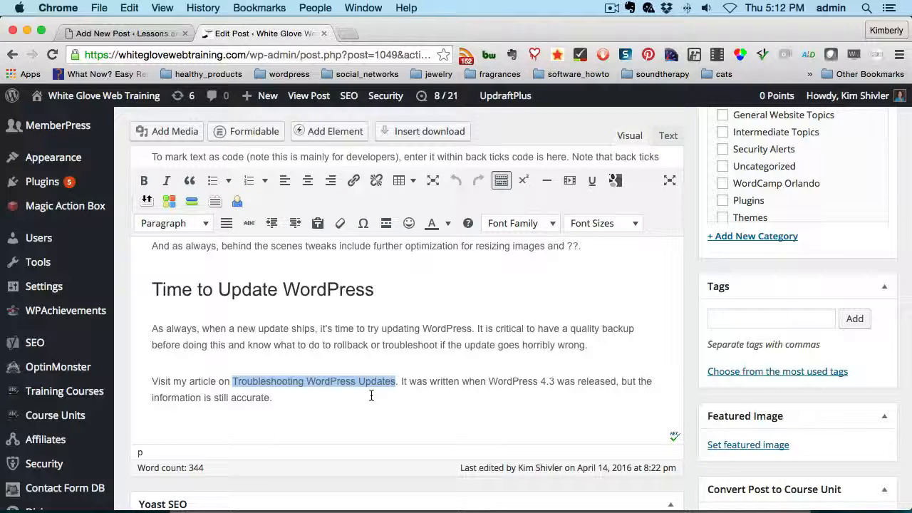
{"action": "left_click", "coordinate": [353, 180]}
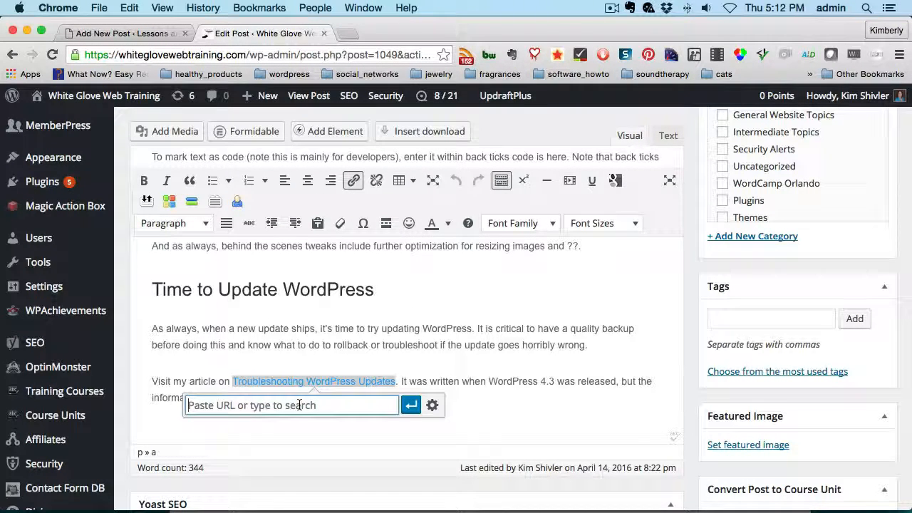
{"action": "type", "text": "troub"}
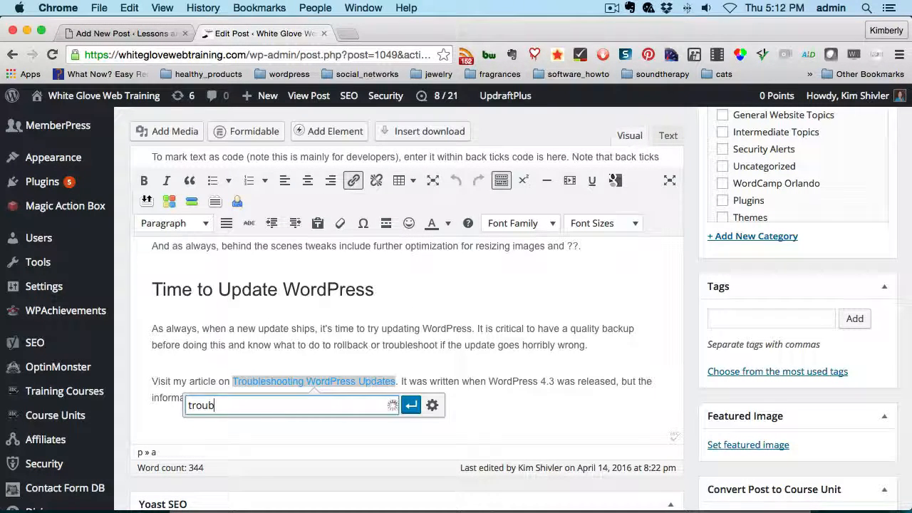
{"action": "type", "text": "leshooting"}
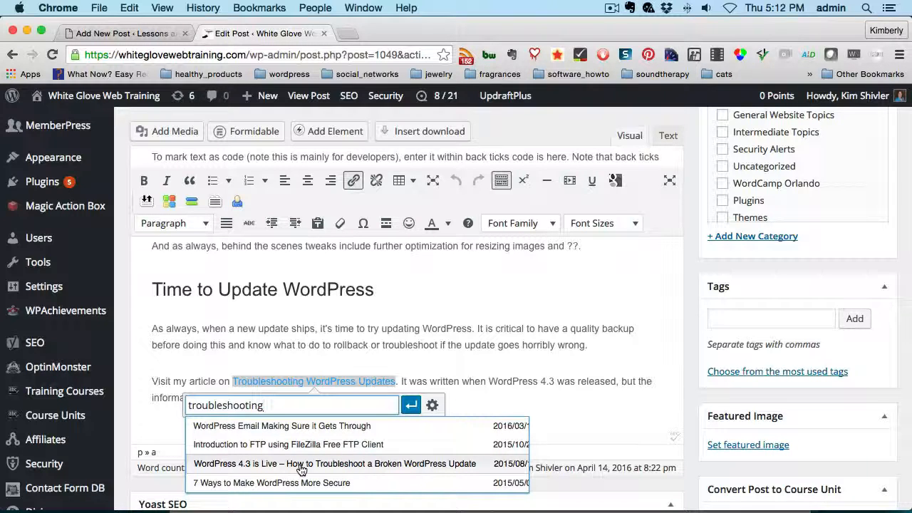
{"action": "left_click", "coordinate": [301, 470]}
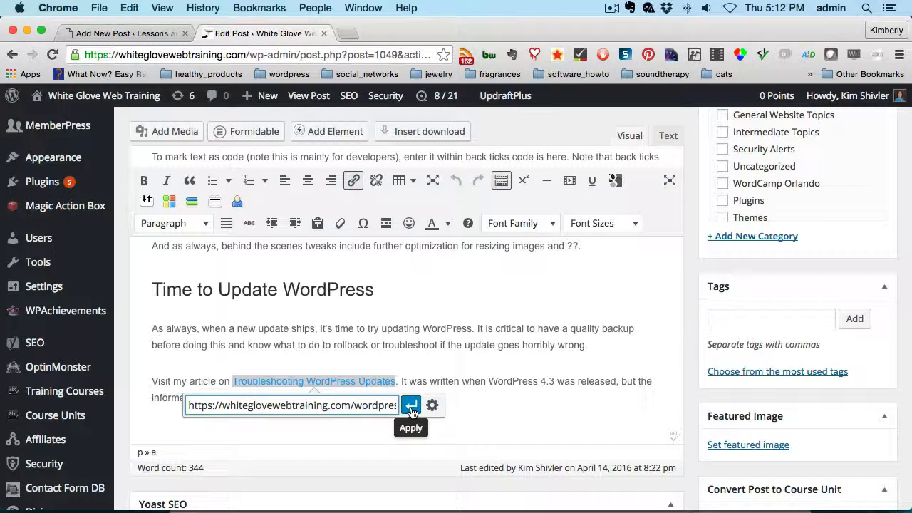
{"action": "left_click", "coordinate": [411, 405]}
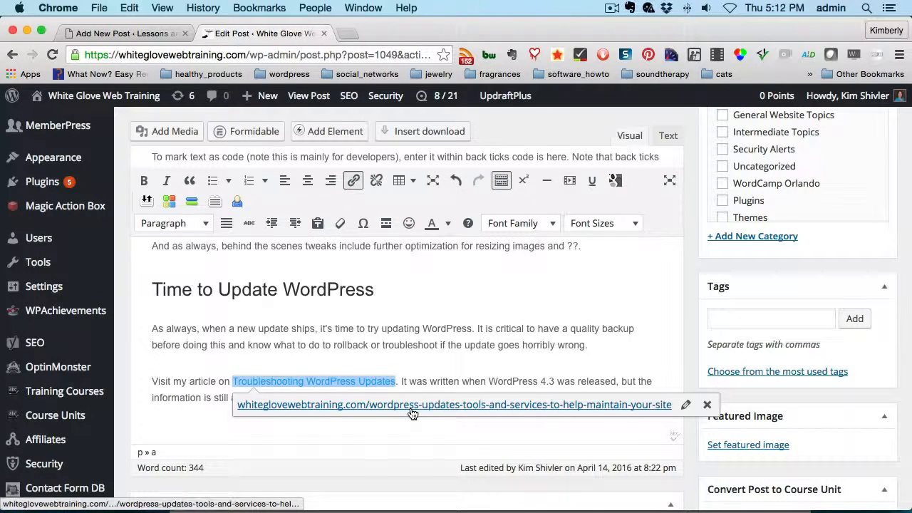
{"action": "left_click", "coordinate": [457, 380]}
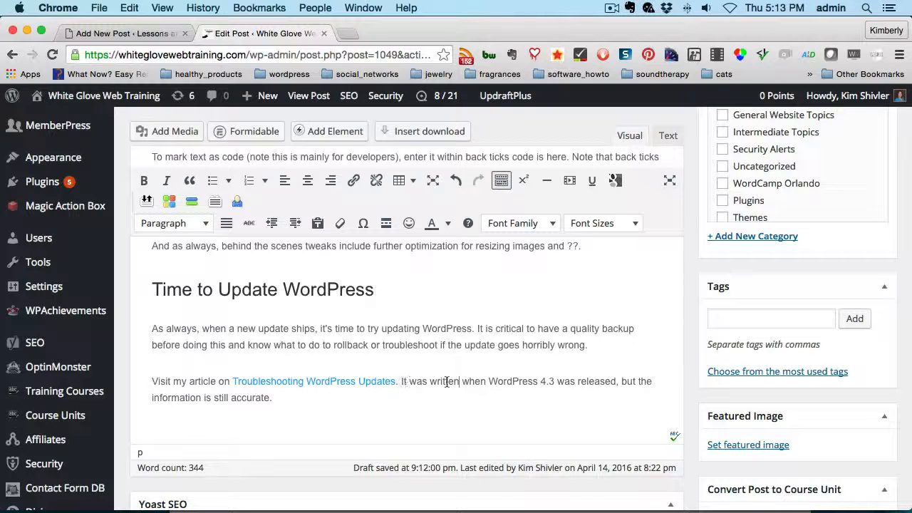
Try an inline link on "WordPress 4.3" by searching for "trouble", and leave without applying a target
{"action": "left_click", "coordinate": [555, 382]}
{"action": "key", "text": "shift+Left"}
{"action": "key", "text": "shift+Left"}
{"action": "key", "text": "shift+Left"}
{"action": "key", "text": "shift+Left"}
{"action": "key", "text": "shift+Left"}
{"action": "key", "text": "shift+Left"}
{"action": "key", "text": "shift+Left"}
{"action": "key", "text": "shift+Left"}
{"action": "key", "text": "shift+Left"}
{"action": "key", "text": "shift+Left"}
{"action": "key", "text": "shift+Left"}
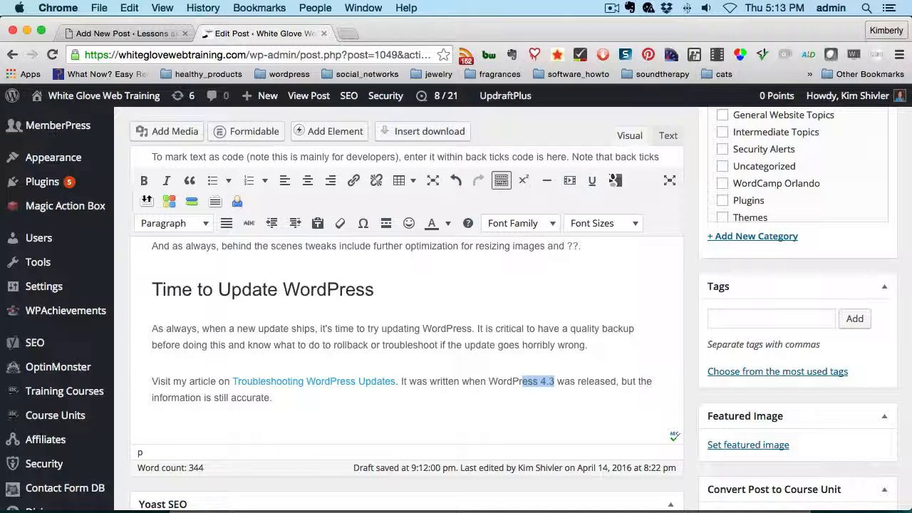
{"action": "key", "text": "shift+Left"}
{"action": "key", "text": "shift+Left"}
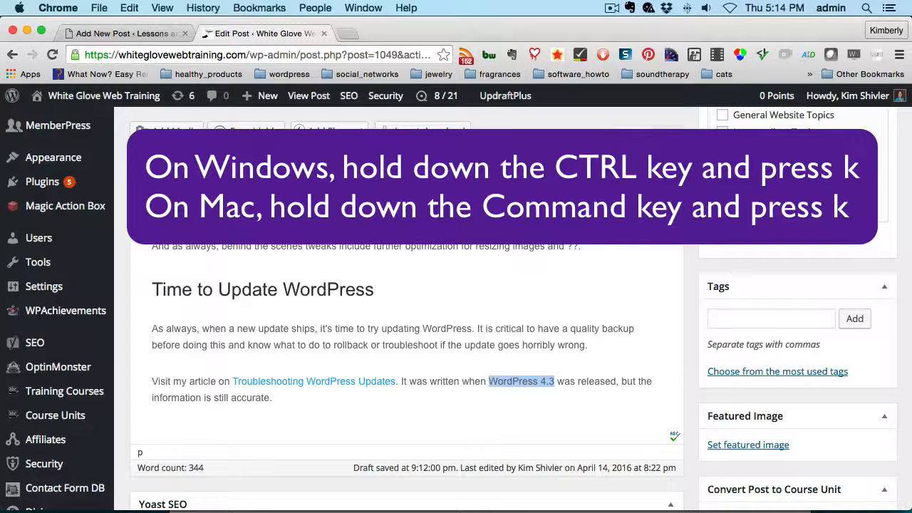
{"action": "key", "text": "super+k"}
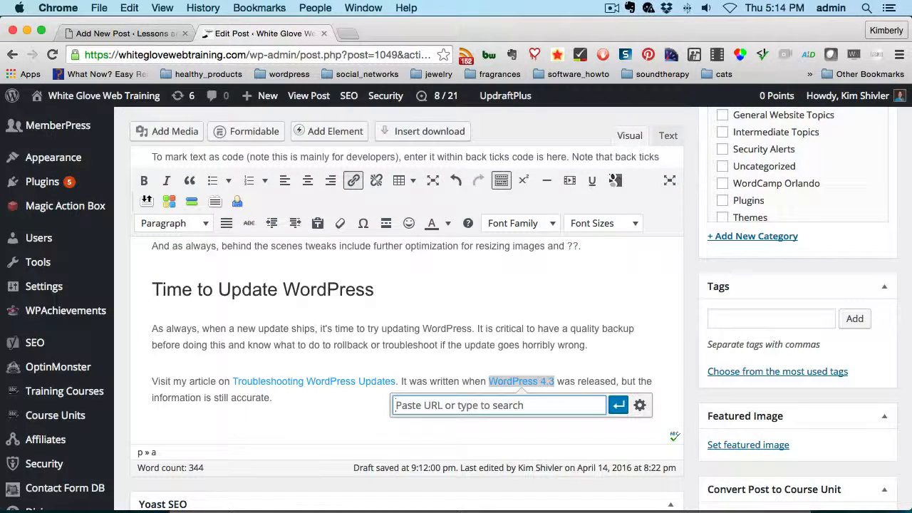
{"action": "type", "text": "trouble"}
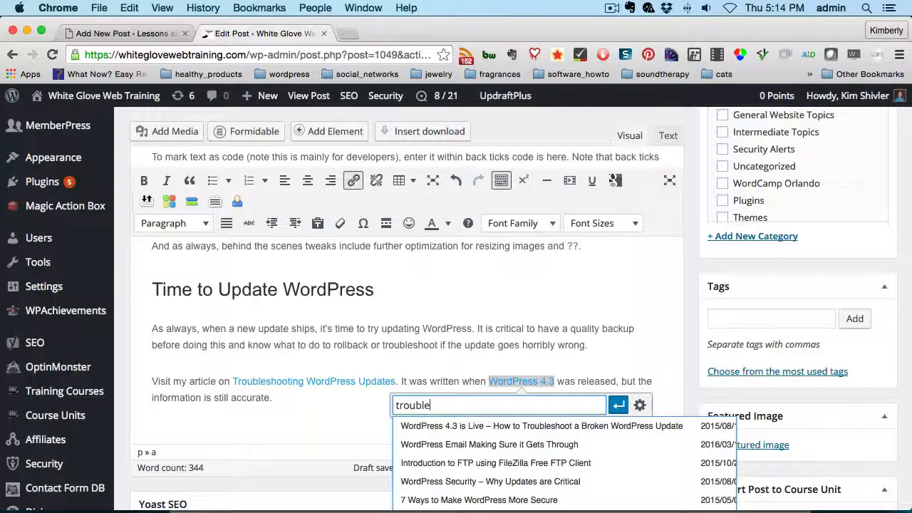
{"action": "left_click", "coordinate": [563, 289]}
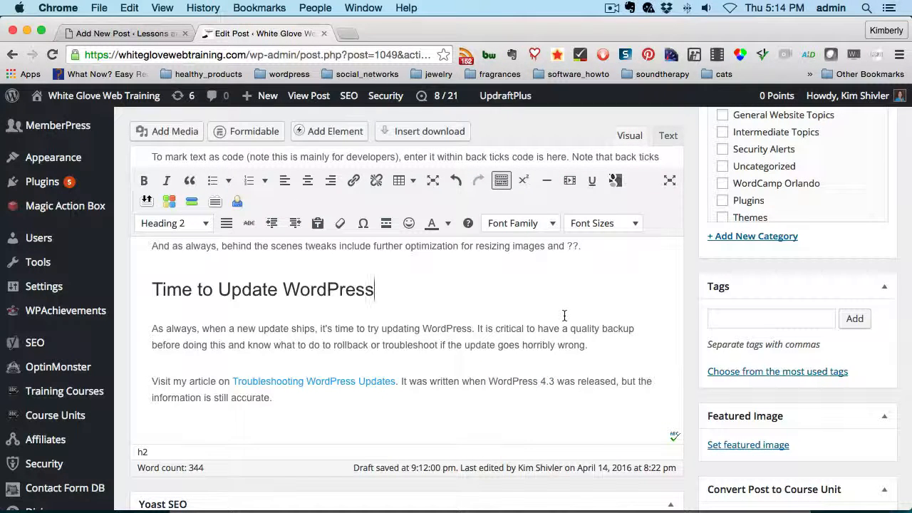
Return to the new post, discard the empty link on "something", and insert a horizontal line below the sentence using three dashes
{"action": "left_click", "coordinate": [104, 31]}
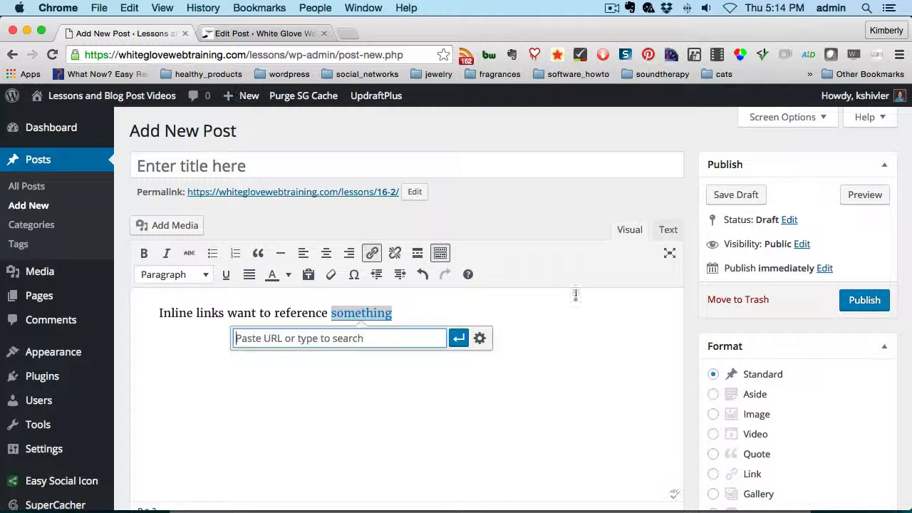
{"action": "left_click", "coordinate": [420, 312]}
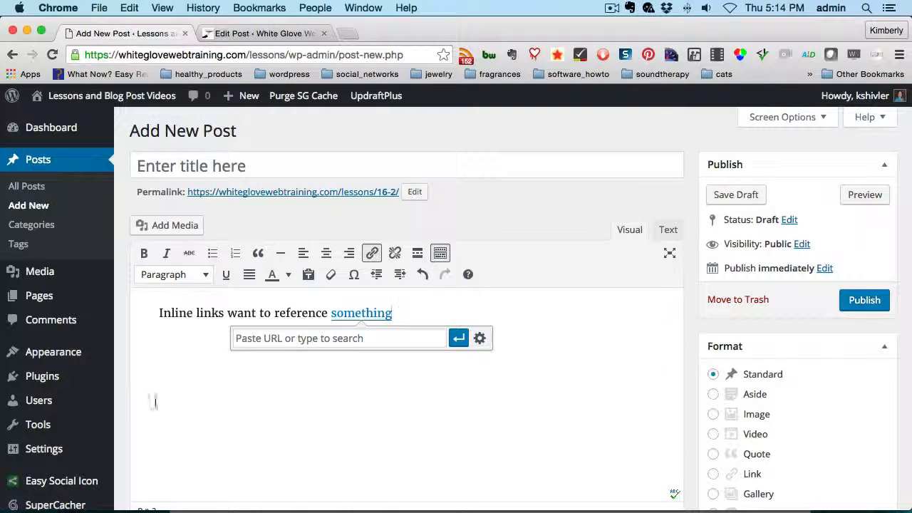
{"action": "key", "text": "Return"}
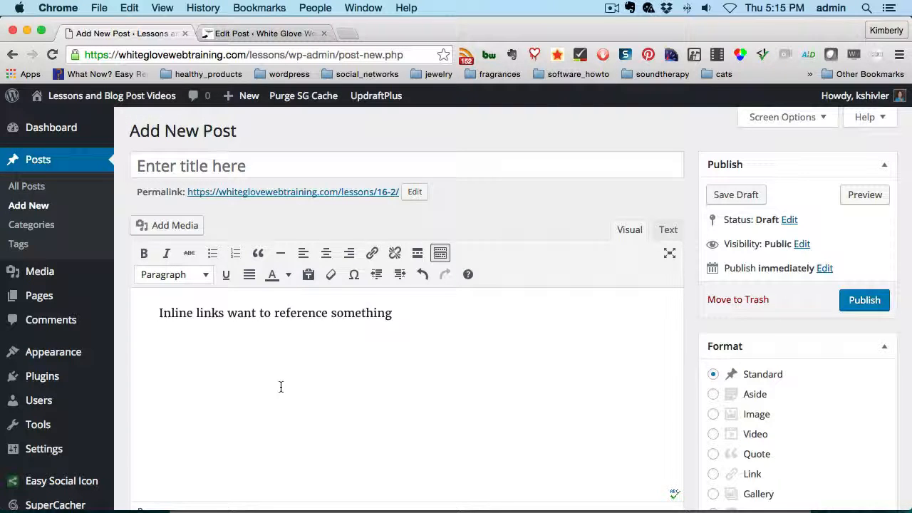
{"action": "type", "text": "---"}
{"action": "key", "text": "Return"}
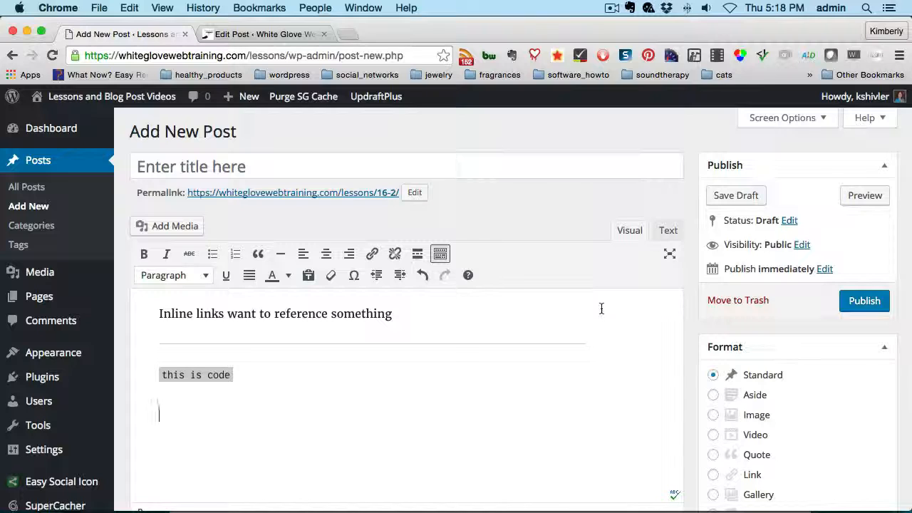
Add the line "This is code" below the existing code line and format it as inline code with enclosing backticks
{"action": "type", "text": "This is c"}
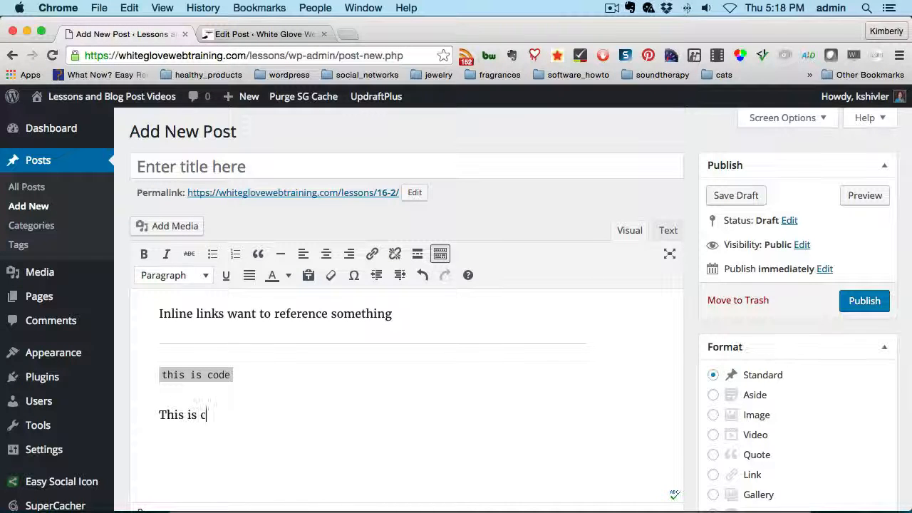
{"action": "type", "text": "ode"}
{"action": "left_click", "coordinate": [157, 416]}
{"action": "type", "text": "`"}
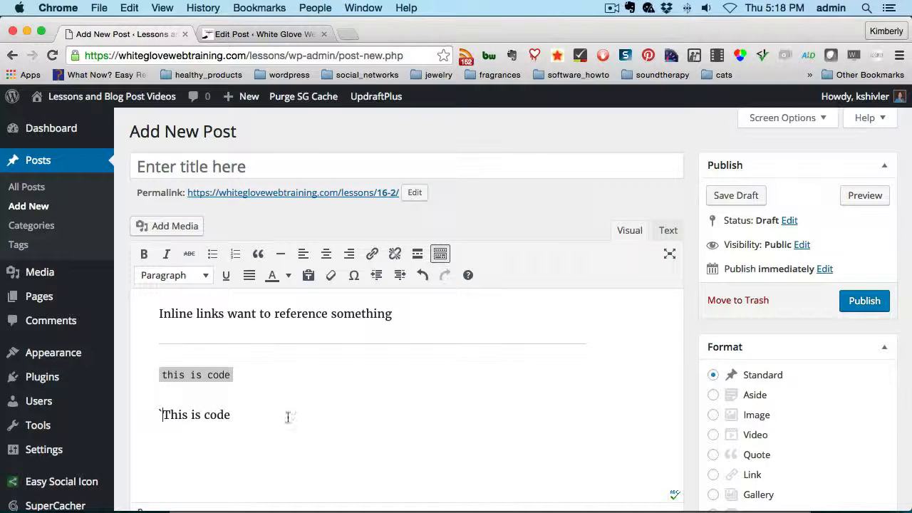
{"action": "left_click", "coordinate": [265, 414]}
{"action": "type", "text": "`"}
{"action": "key", "text": "Return"}
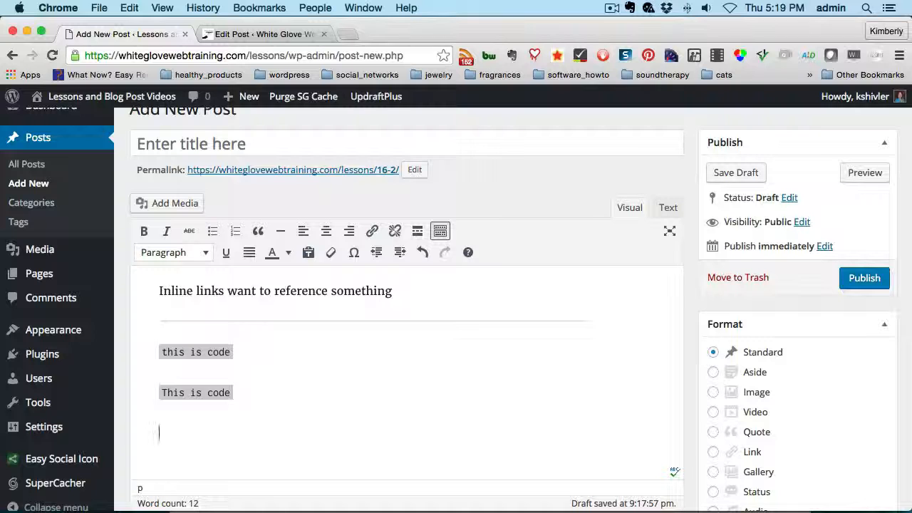
Leave the post without saving and open the Site Identity settings in the theme customizer
{"action": "mouse_move", "coordinate": [77, 334]}
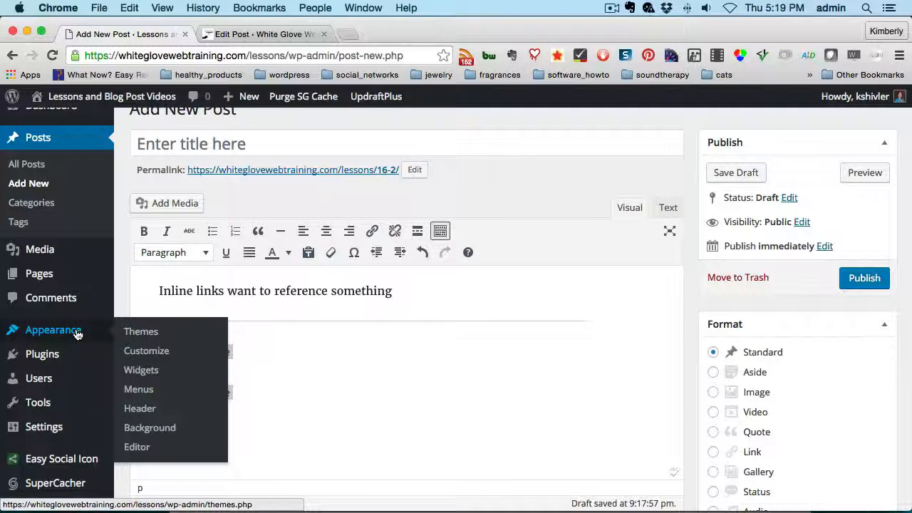
{"action": "left_click", "coordinate": [154, 356]}
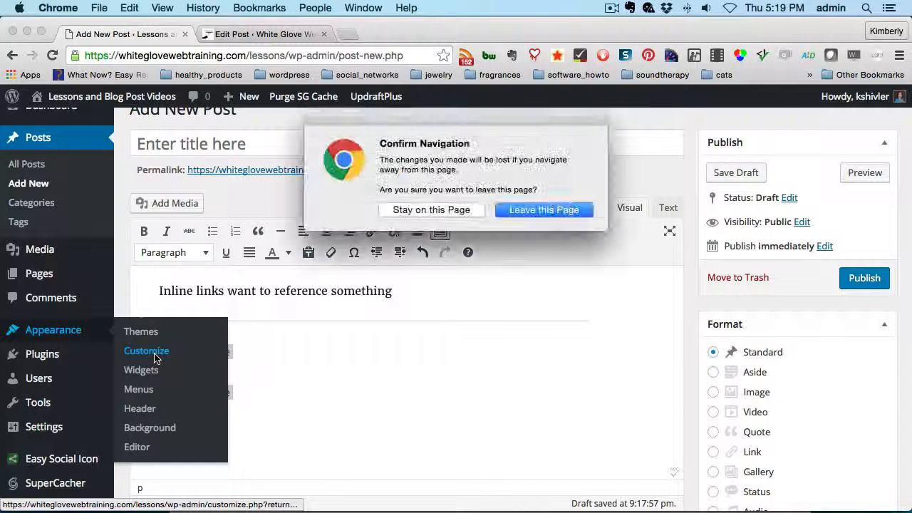
{"action": "left_click", "coordinate": [529, 211]}
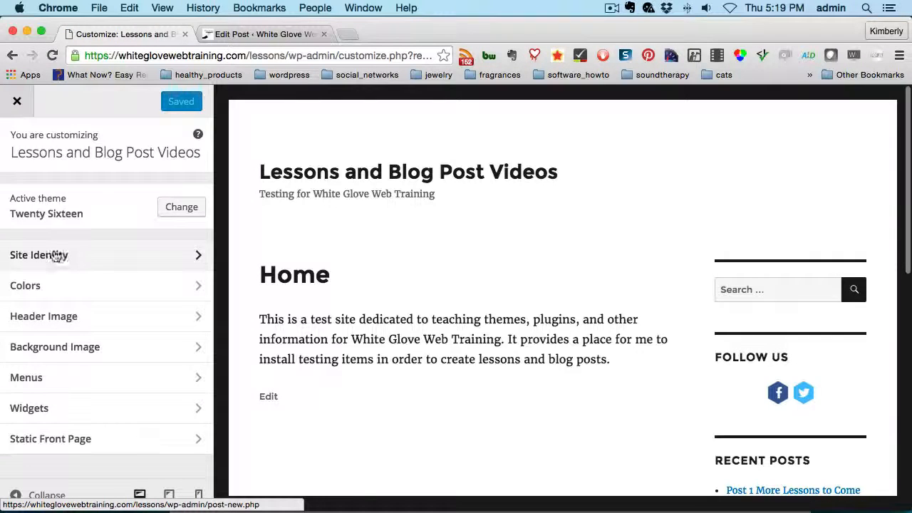
{"action": "left_click", "coordinate": [57, 255]}
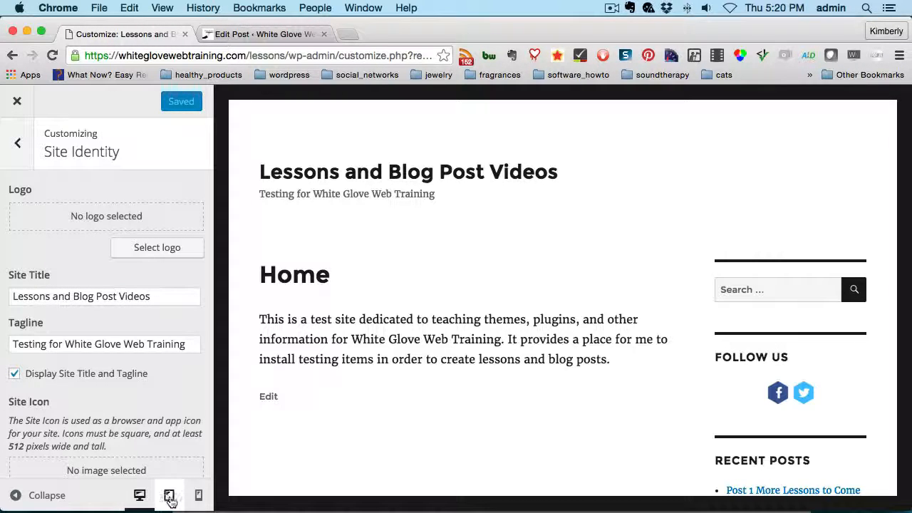
Preview the lessons site's home page in the customizer at tablet size and at mobile size
{"action": "left_click", "coordinate": [170, 499]}
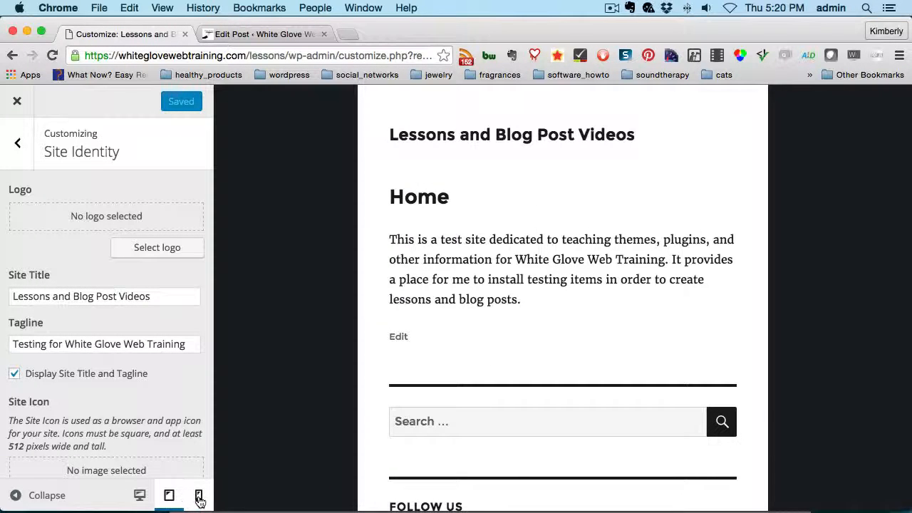
{"action": "left_click", "coordinate": [199, 498]}
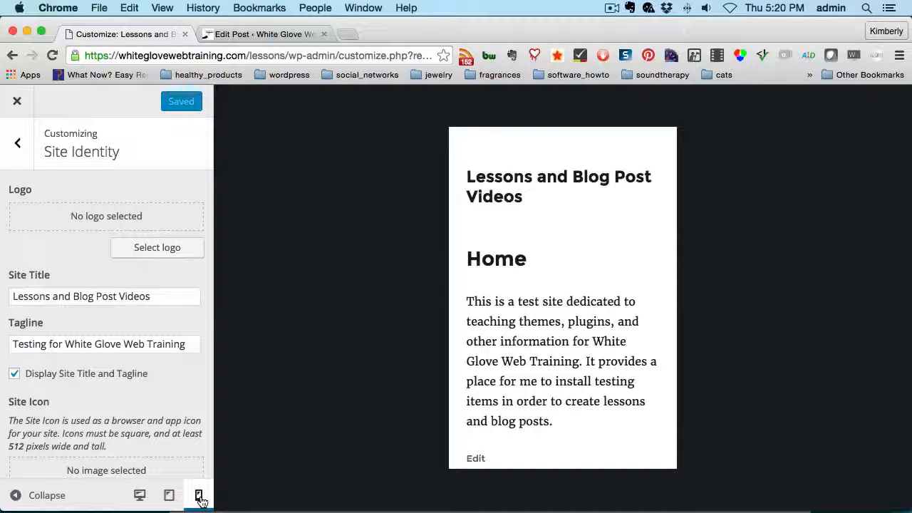
Switch to the "What's New in WordPress 4.5?" post on the main site and save its draft
{"action": "left_click", "coordinate": [303, 35]}
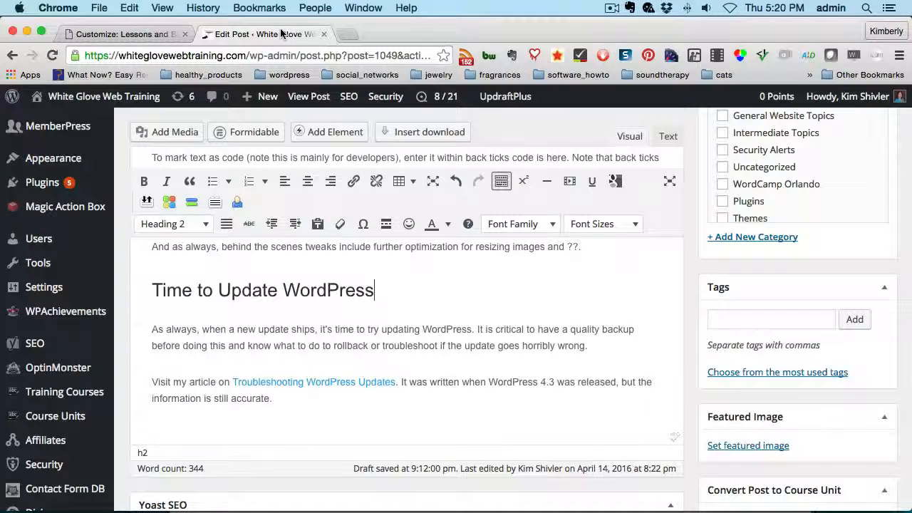
{"action": "scroll", "coordinate": [730, 311], "scroll_direction": "up", "scroll_amount": 10}
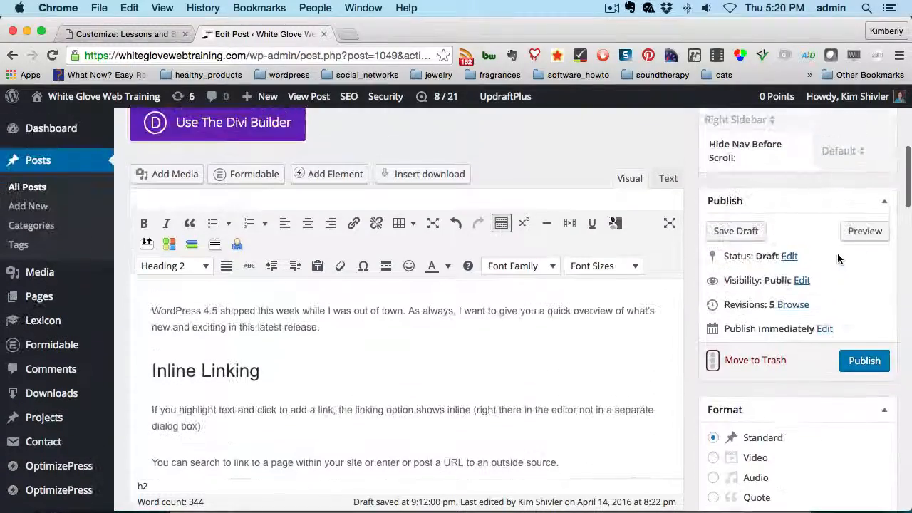
{"action": "left_click", "coordinate": [736, 265]}
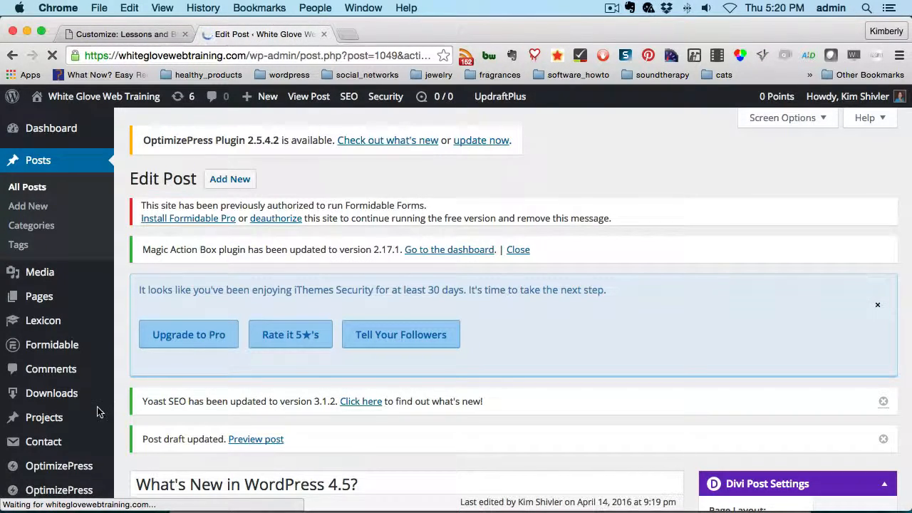
Open the theme customizer for the White Glove Web Training site from the saved post's admin page
{"action": "scroll", "coordinate": [95, 410], "scroll_direction": "down", "scroll_amount": 1}
{"action": "scroll", "coordinate": [95, 410], "scroll_direction": "down", "scroll_amount": 3}
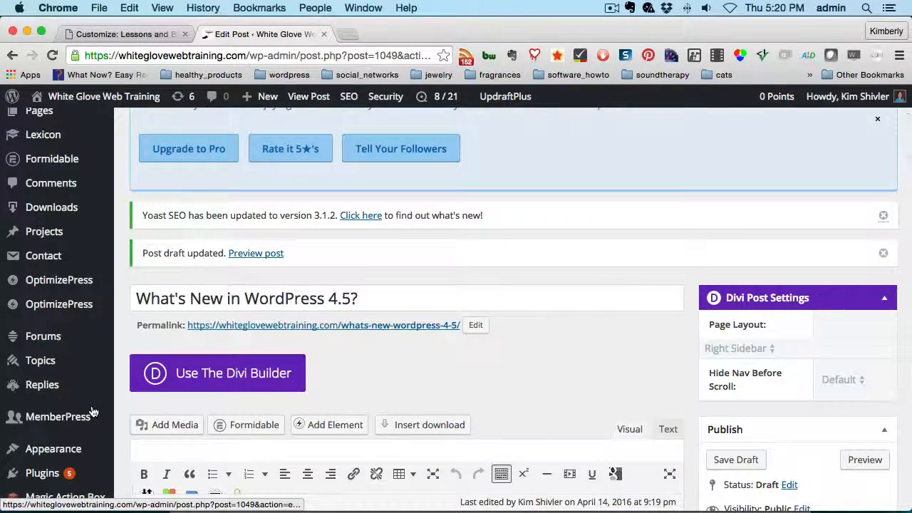
{"action": "scroll", "coordinate": [91, 412], "scroll_direction": "down", "scroll_amount": 2}
{"action": "mouse_move", "coordinate": [78, 358]}
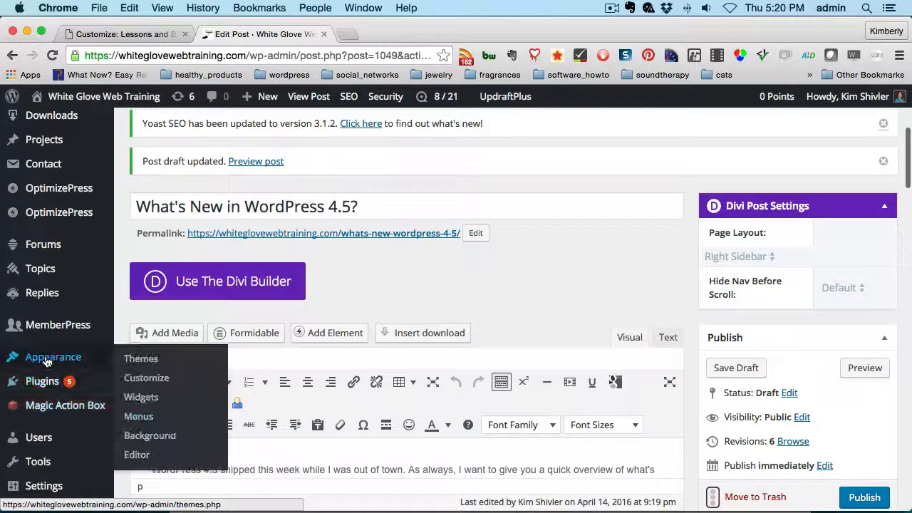
{"action": "left_click", "coordinate": [161, 384]}
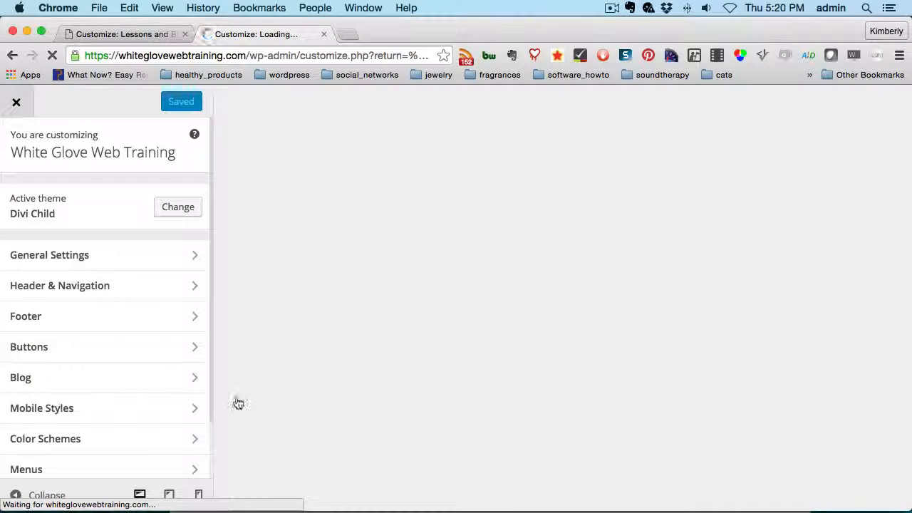
Preview the White Glove Web Training home page at tablet size and look through it down to the footer
{"action": "scroll", "coordinate": [178, 464], "scroll_direction": "down", "scroll_amount": 2}
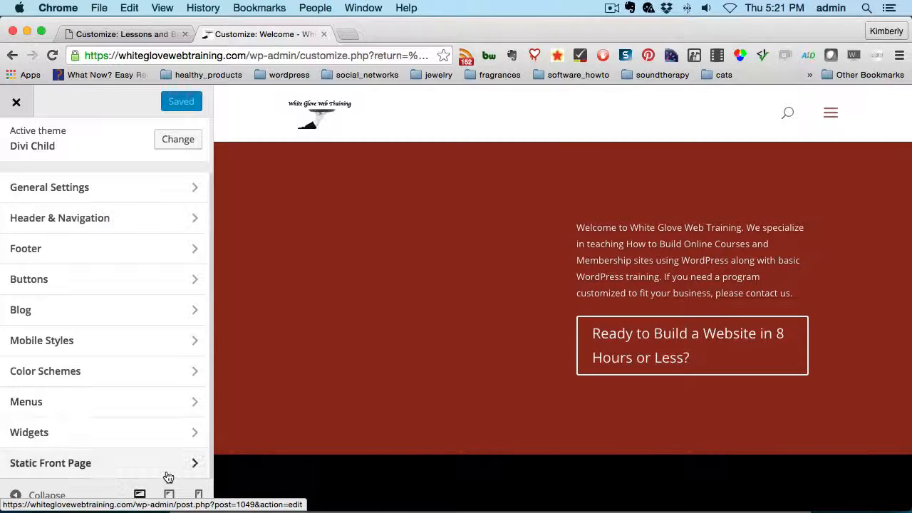
{"action": "left_click", "coordinate": [171, 496]}
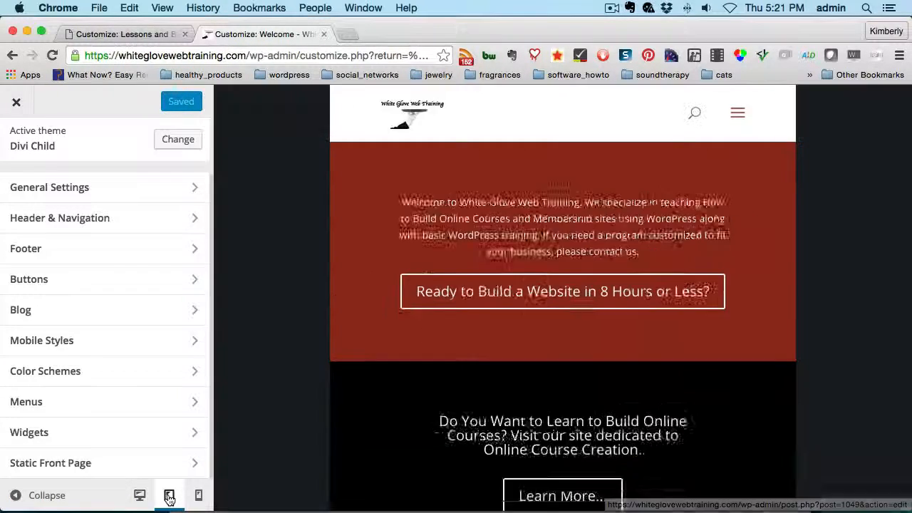
{"action": "scroll", "coordinate": [651, 271], "scroll_direction": "down", "scroll_amount": 5}
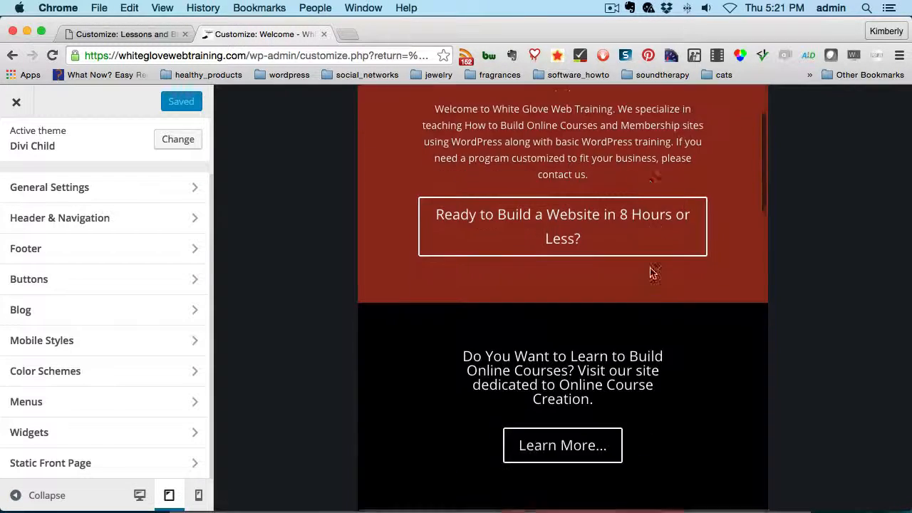
{"action": "scroll", "coordinate": [651, 274], "scroll_direction": "down", "scroll_amount": 20}
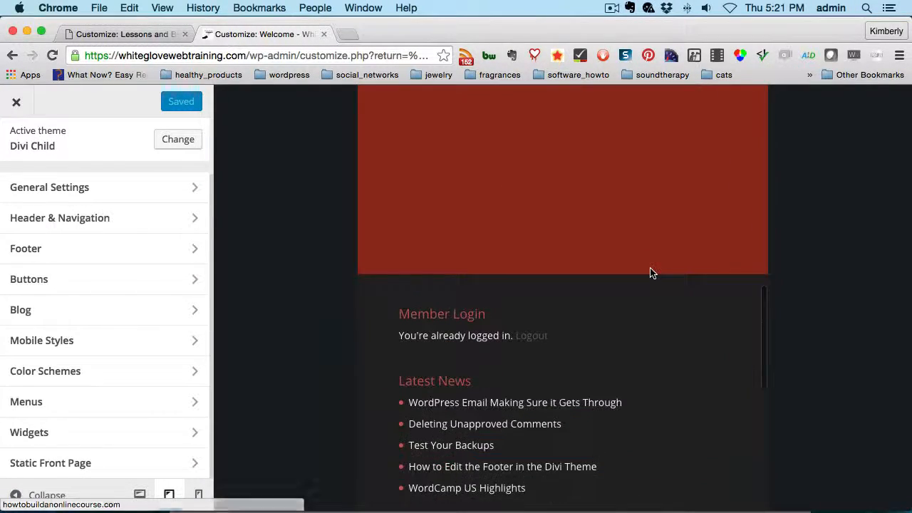
{"action": "scroll", "coordinate": [651, 274], "scroll_direction": "up", "scroll_amount": 20}
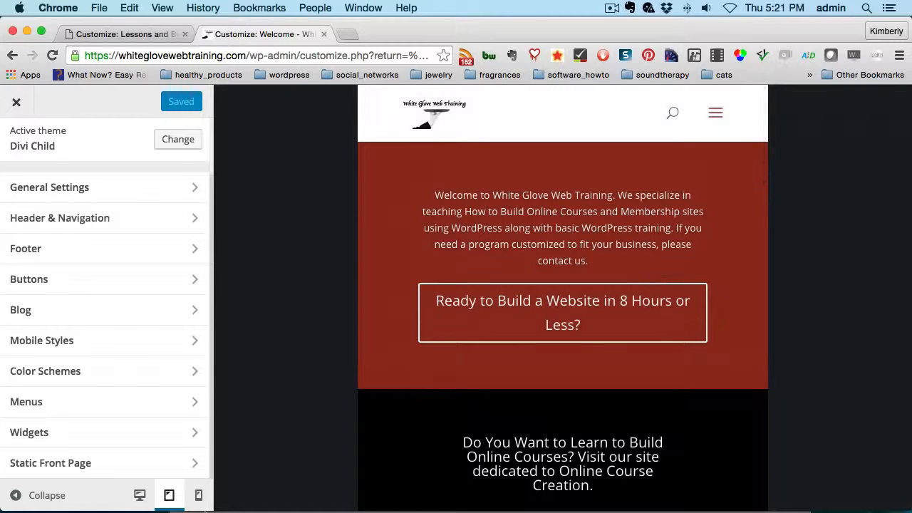
Preview the White Glove Web Training home page at mobile size and look through its full length
{"action": "left_click", "coordinate": [200, 495]}
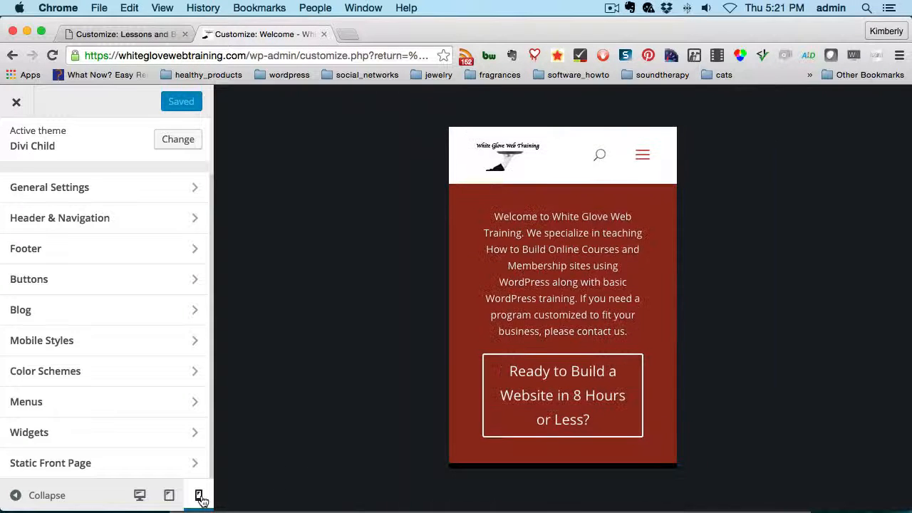
{"action": "scroll", "coordinate": [601, 428], "scroll_direction": "down", "scroll_amount": 15}
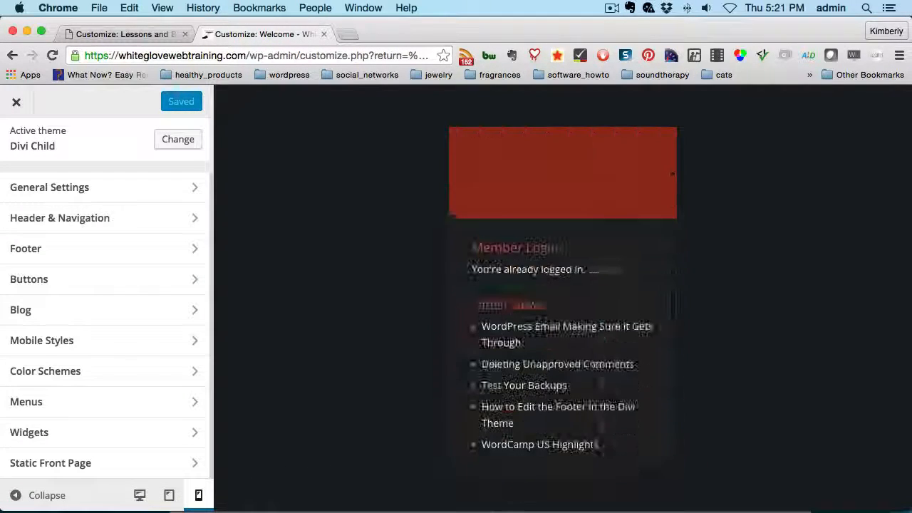
{"action": "scroll", "coordinate": [602, 406], "scroll_direction": "up", "scroll_amount": 15}
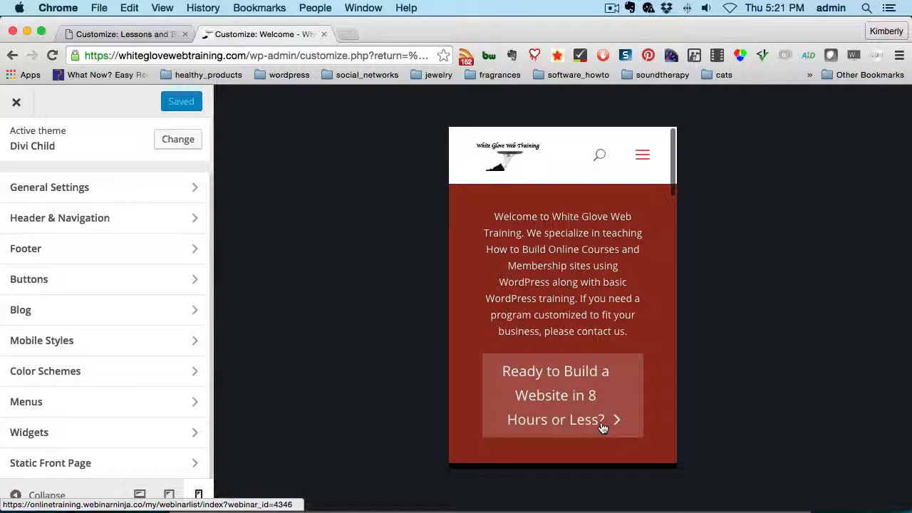